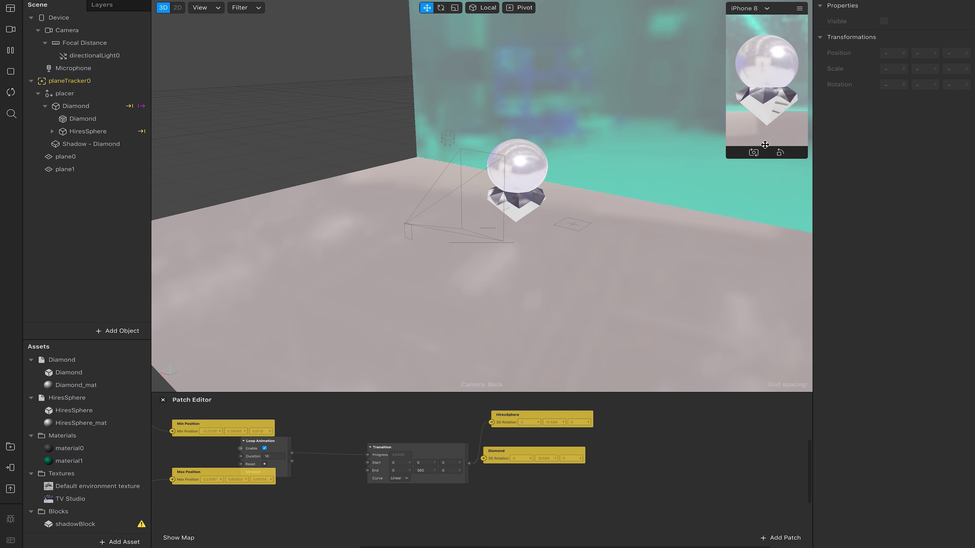
# Step: Enlarge the preview, select HiresSphere, and inspect the TV Studio and Default environment textures
pyautogui.moveTo(725, 157); pyautogui.dragTo(613, 338)
pyautogui.click(515, 171)
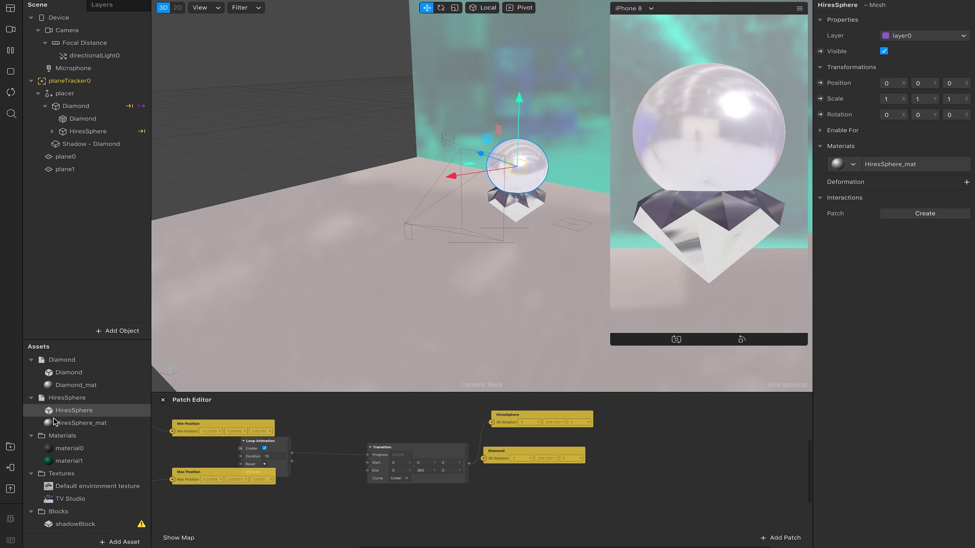
pyautogui.click(108, 498)
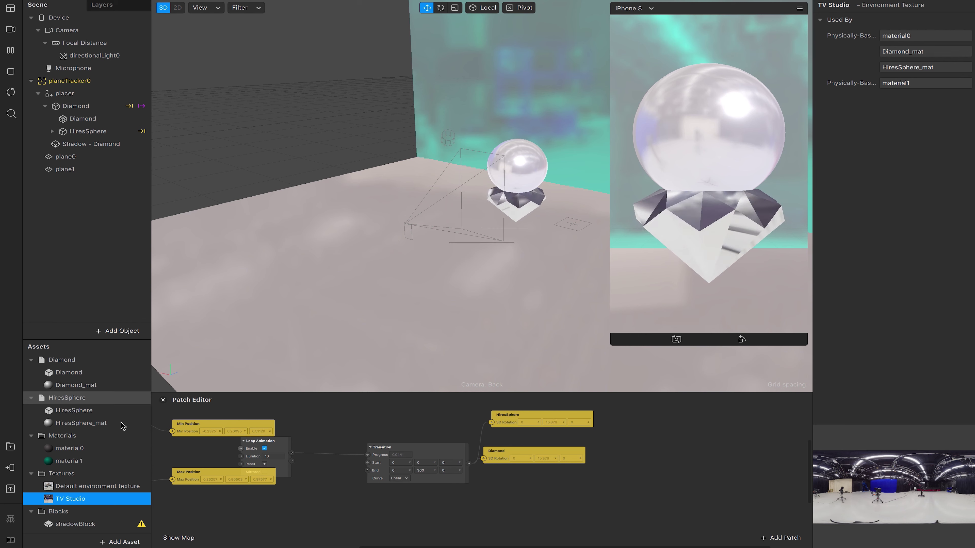
pyautogui.click(84, 487)
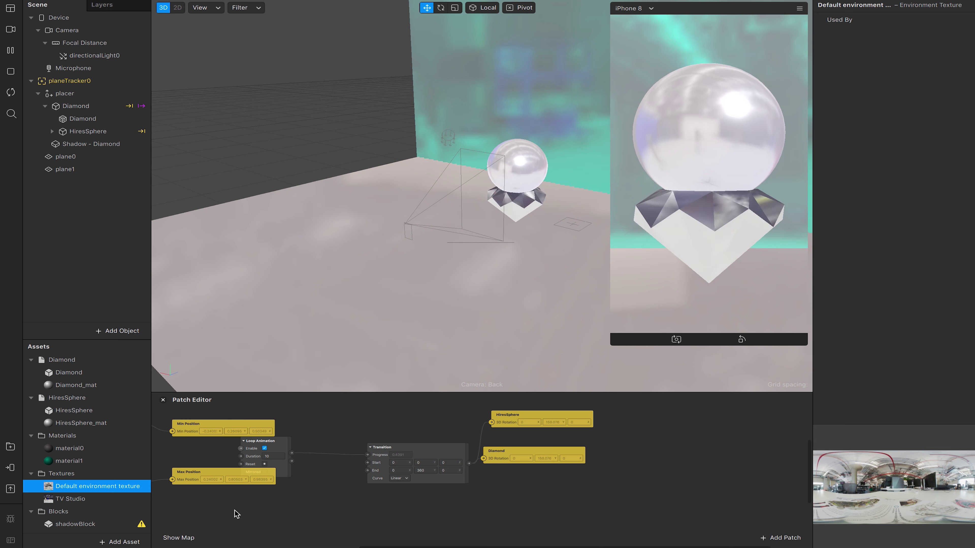
# Step: Browse the AR Library's Textures page, scrolling through environment textures like Studio and Sunset
pyautogui.click(115, 542)
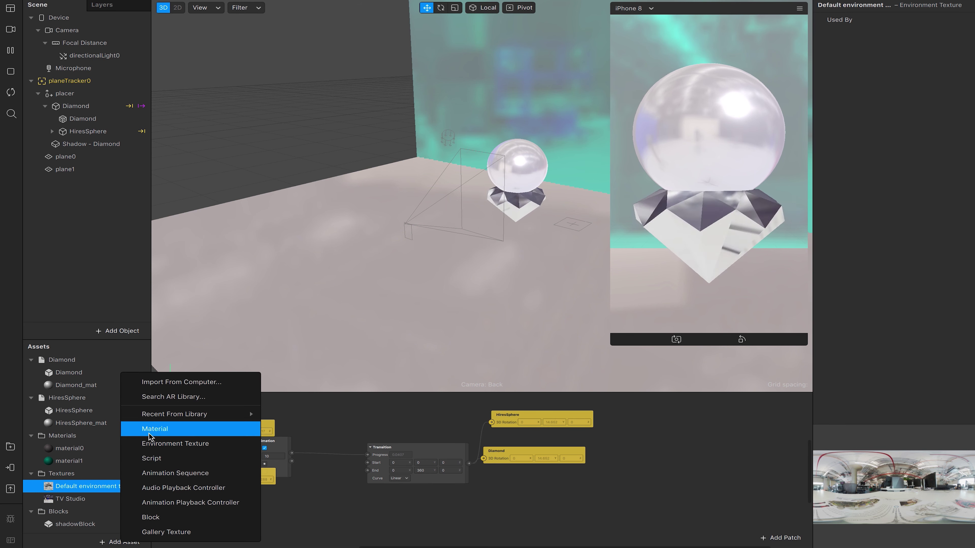
pyautogui.click(174, 447)
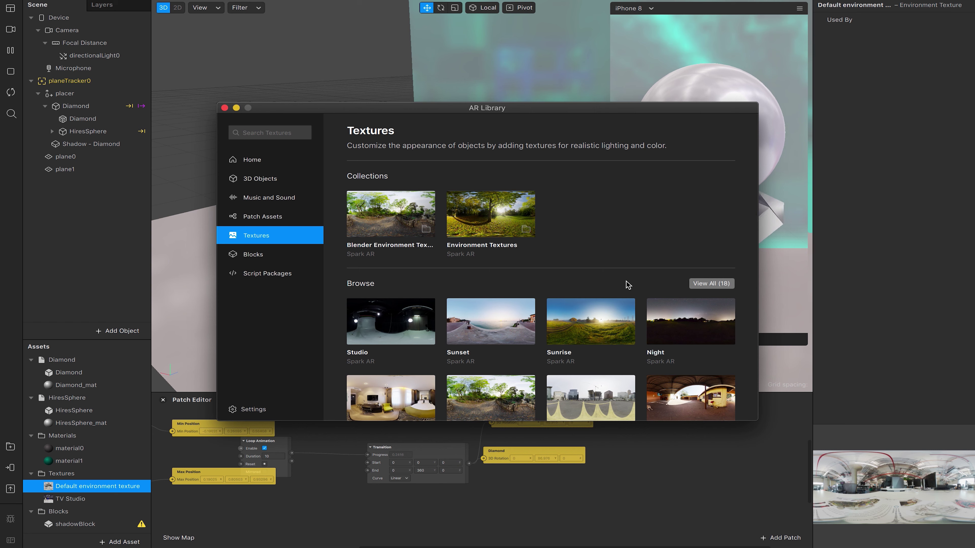
pyautogui.scroll(-5, 628, 285)
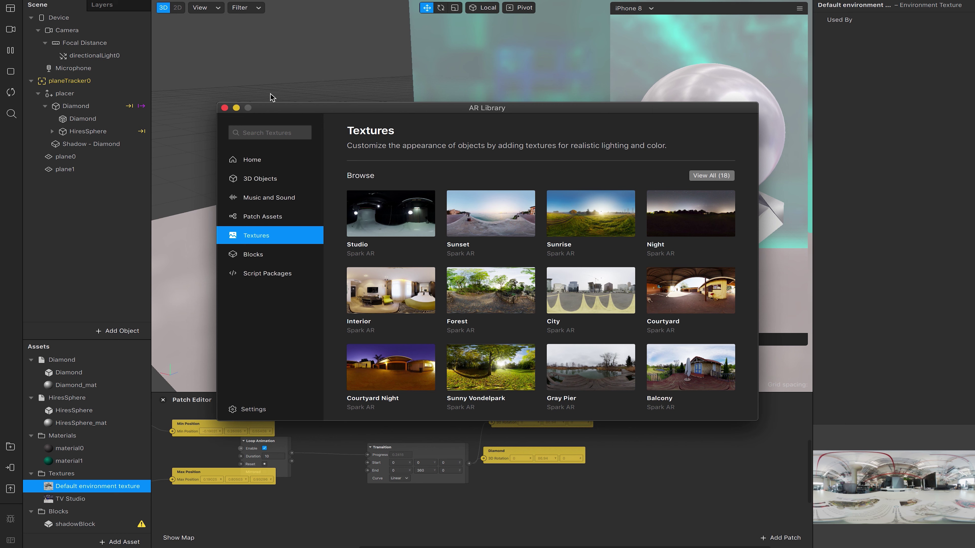
# Step: Close the AR Library and switch to the other open Untitled project
pyautogui.click(225, 107)
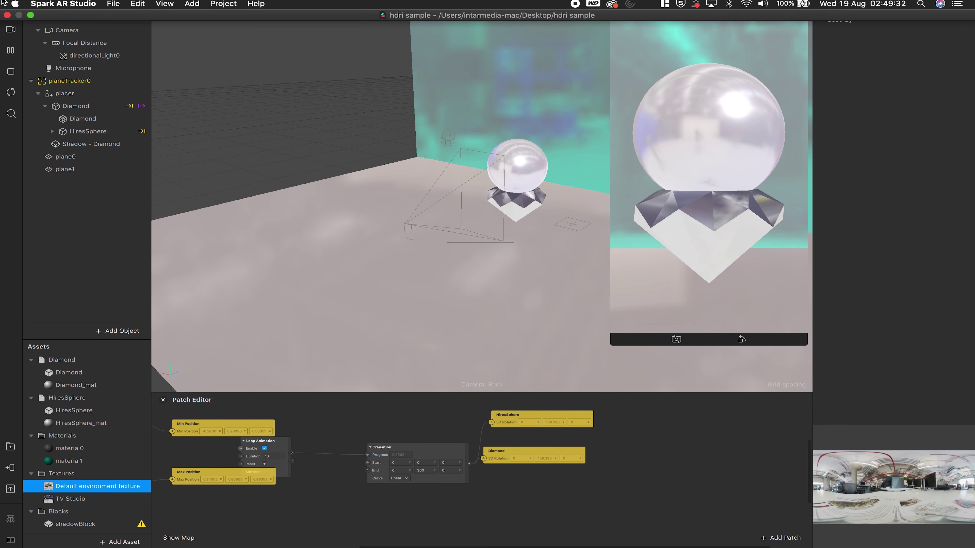
pyautogui.click(113, 4)
pyautogui.press('Escape')
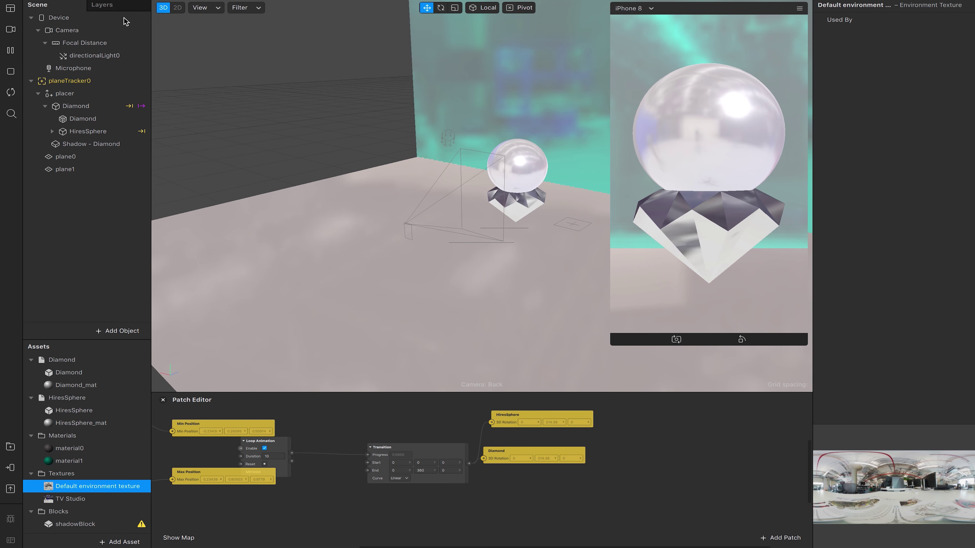
pyautogui.hotkey('ctrl', 'Right')
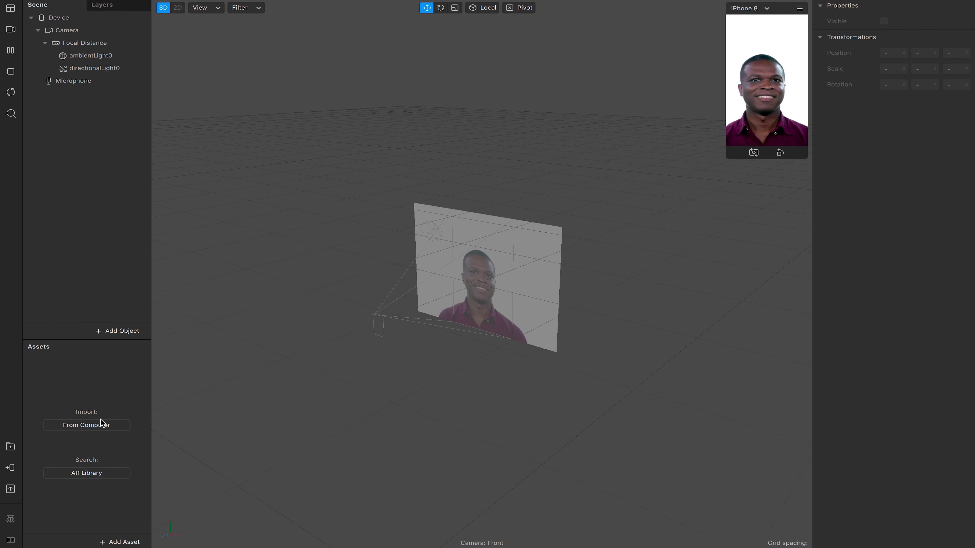
# Step: Import the free Hires Sphere Primitive from AR Library 3D Shapes into the Untitled project
pyautogui.click(76, 473)
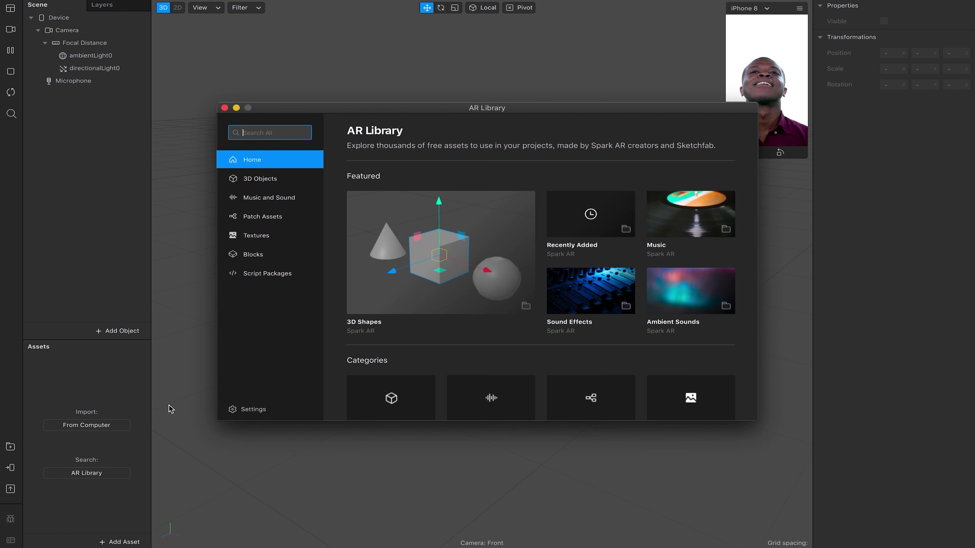
pyautogui.click(526, 231)
pyautogui.click(469, 374)
pyautogui.click(695, 151)
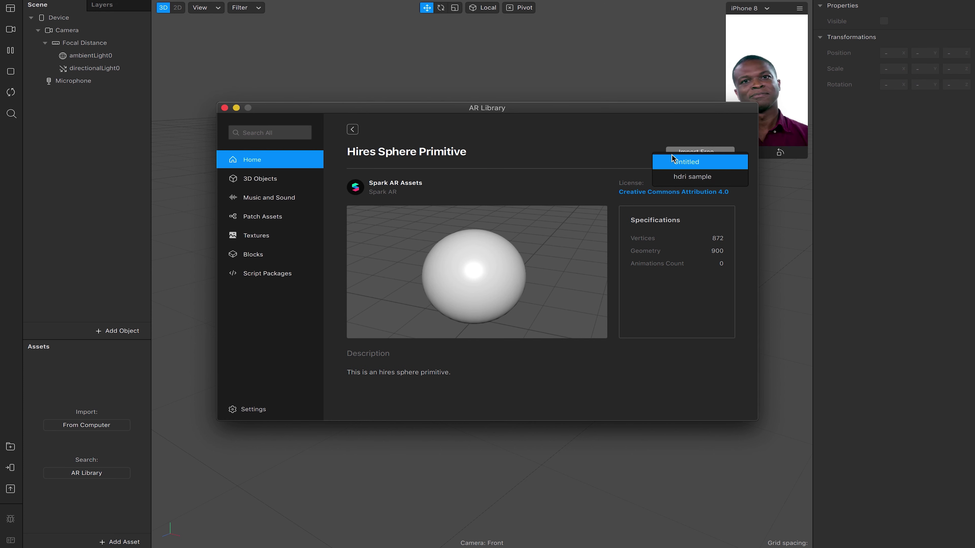
pyautogui.click(681, 166)
pyautogui.click(65, 234)
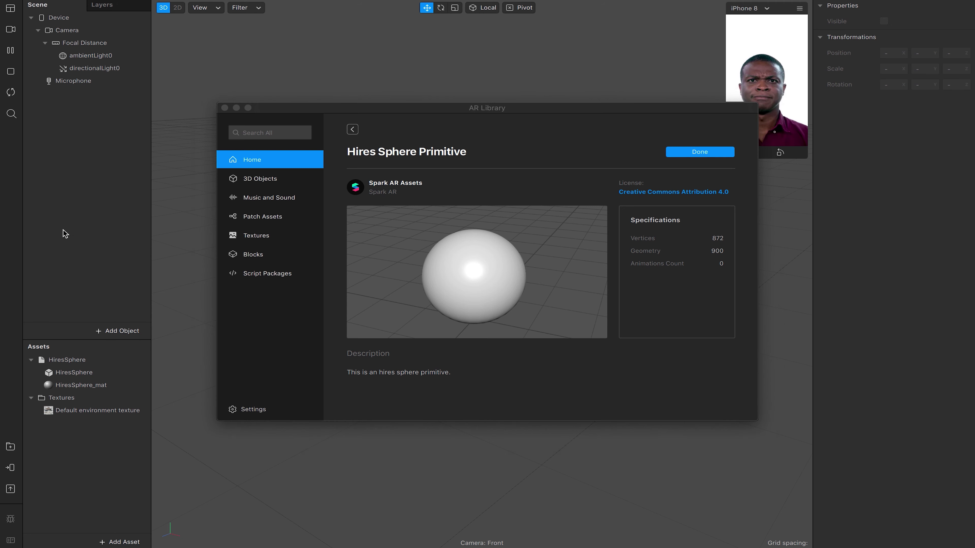
pyautogui.click(225, 107)
pyautogui.click(105, 331)
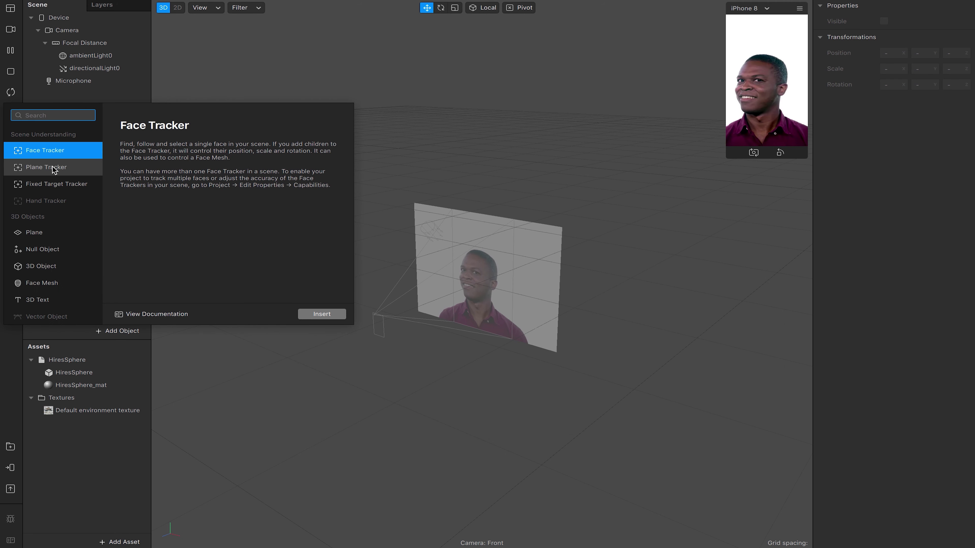
# Step: Add a plane tracker holding HiresSphere, raised to Y 0.546 and scaled to about 14.5
pyautogui.click(317, 315)
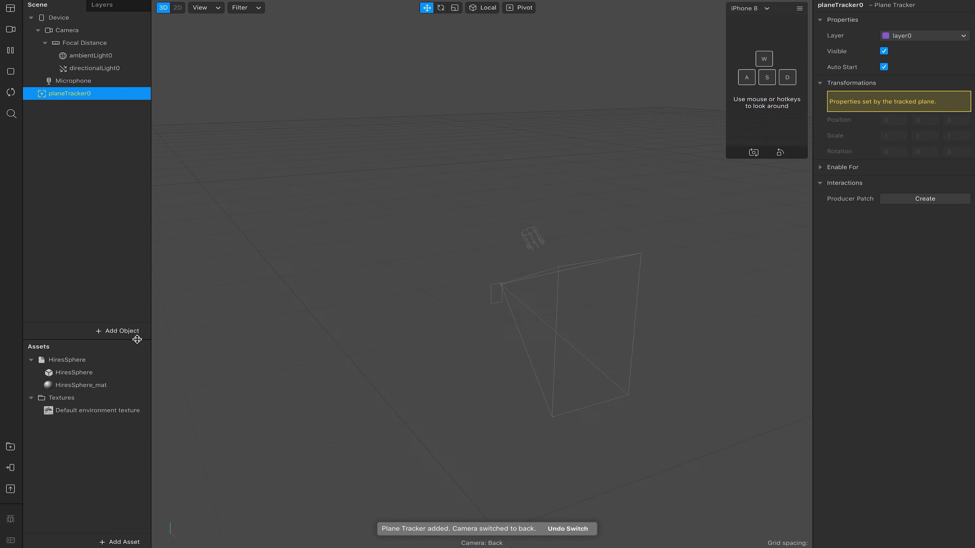
pyautogui.moveTo(75, 361); pyautogui.dragTo(105, 96)
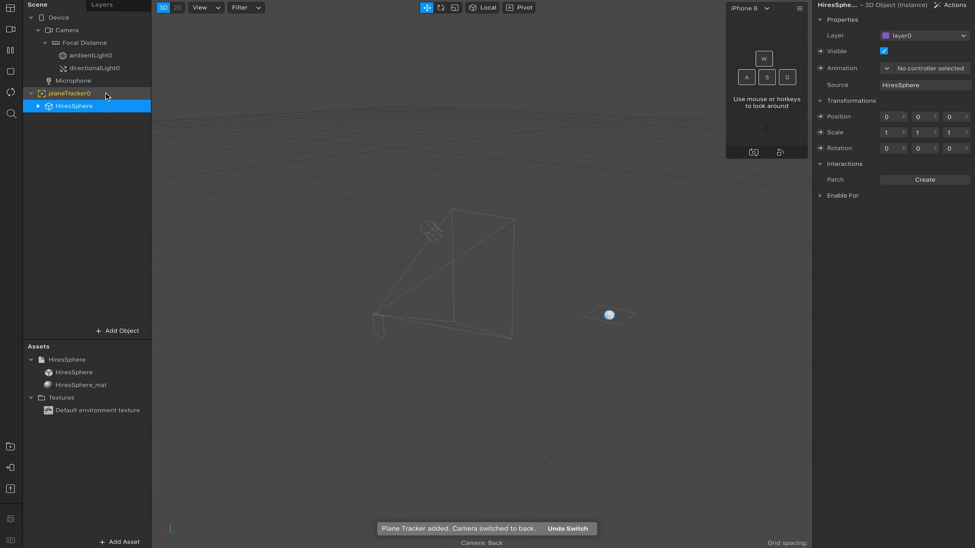
pyautogui.click(454, 9)
pyautogui.moveTo(676, 304); pyautogui.dragTo(959, 279)
pyautogui.click(426, 7)
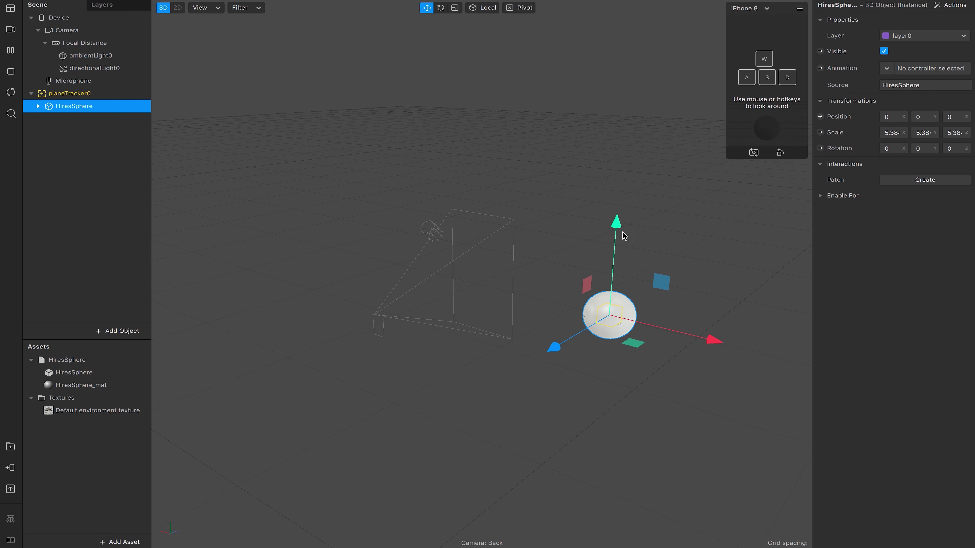
pyautogui.moveTo(616, 219); pyautogui.dragTo(624, 125)
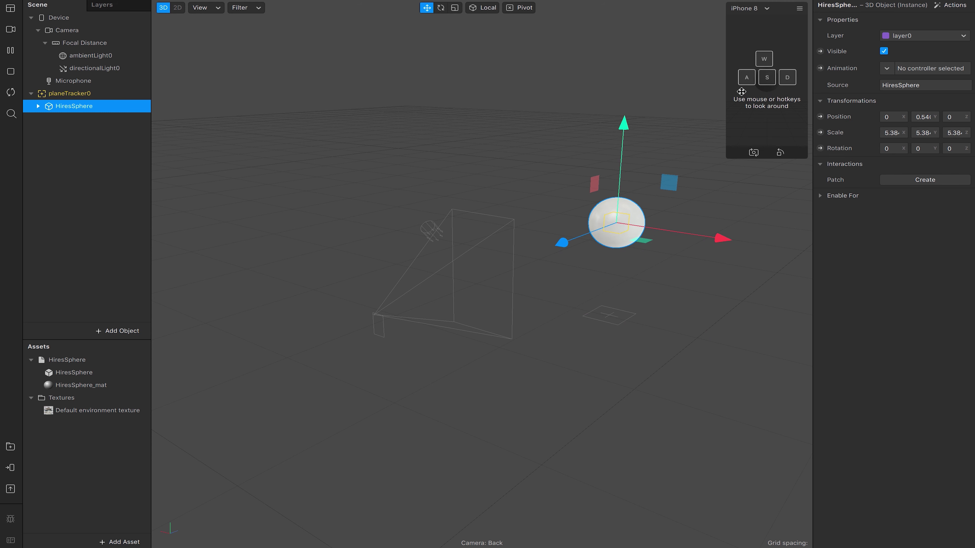
pyautogui.click(454, 8)
pyautogui.moveTo(618, 222); pyautogui.dragTo(482, 303)
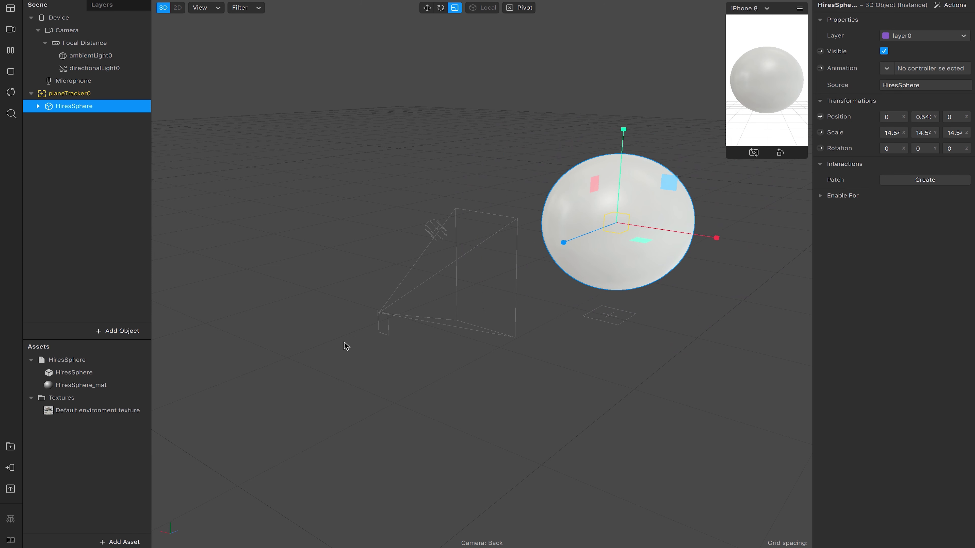
# Step: Select HiresSphere_mat, expand its Environment settings, and switch the shader to Standard
pyautogui.click(76, 384)
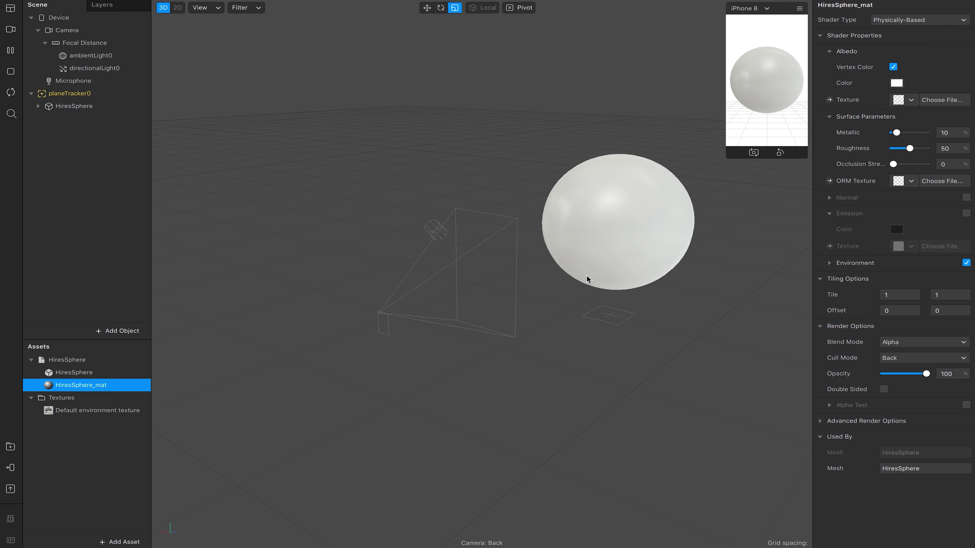
pyautogui.click(830, 263)
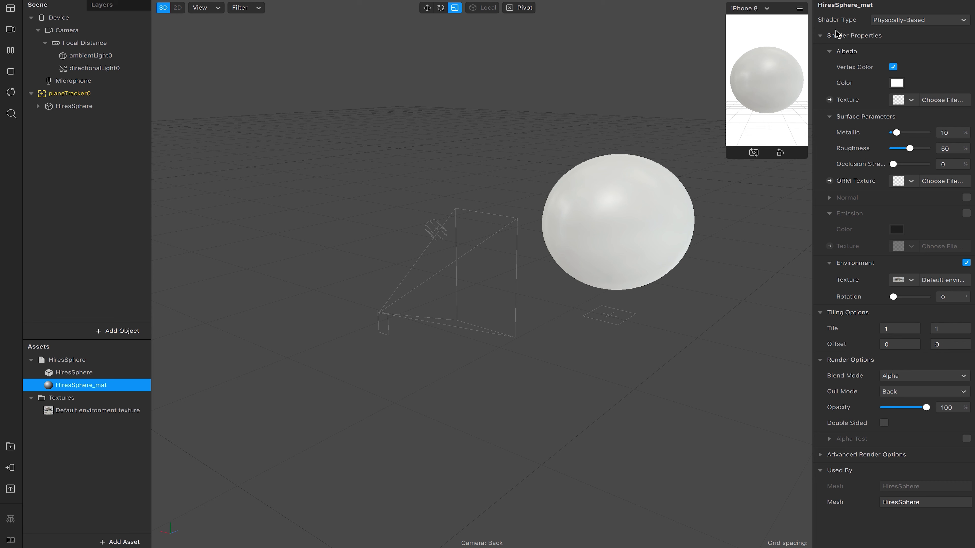
pyautogui.click(903, 24)
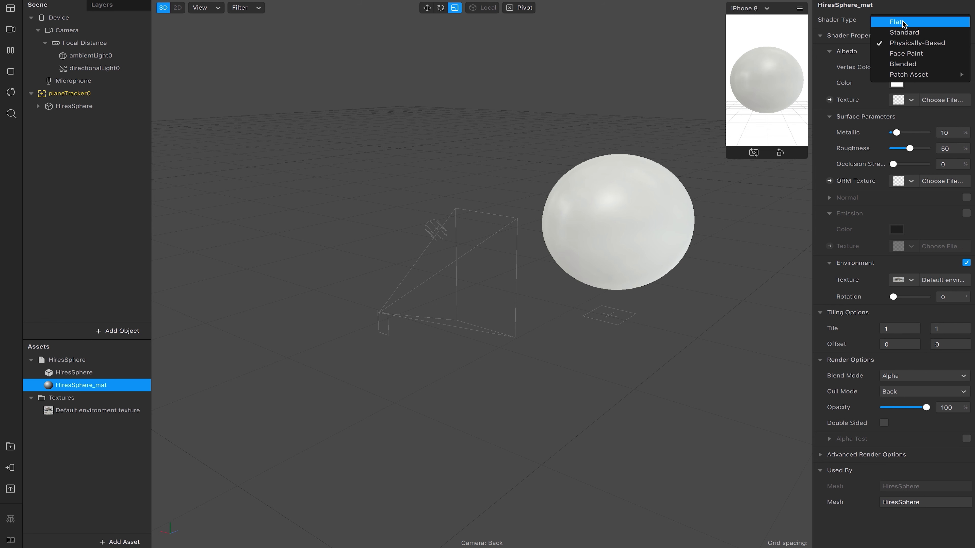
pyautogui.click(884, 33)
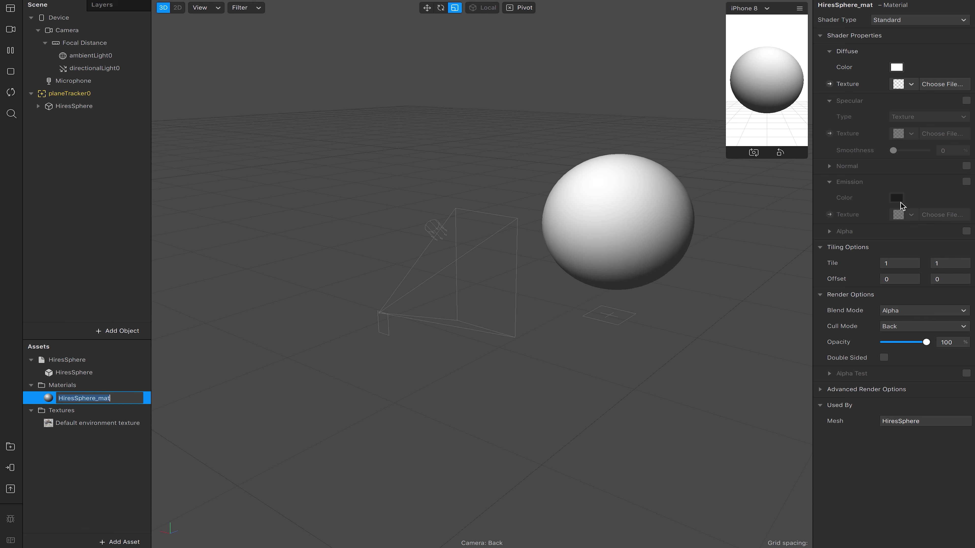
# Step: Cycle the shader type through Flat and Face Paint, ending on Blended
pyautogui.click(900, 20)
pyautogui.click(899, 23)
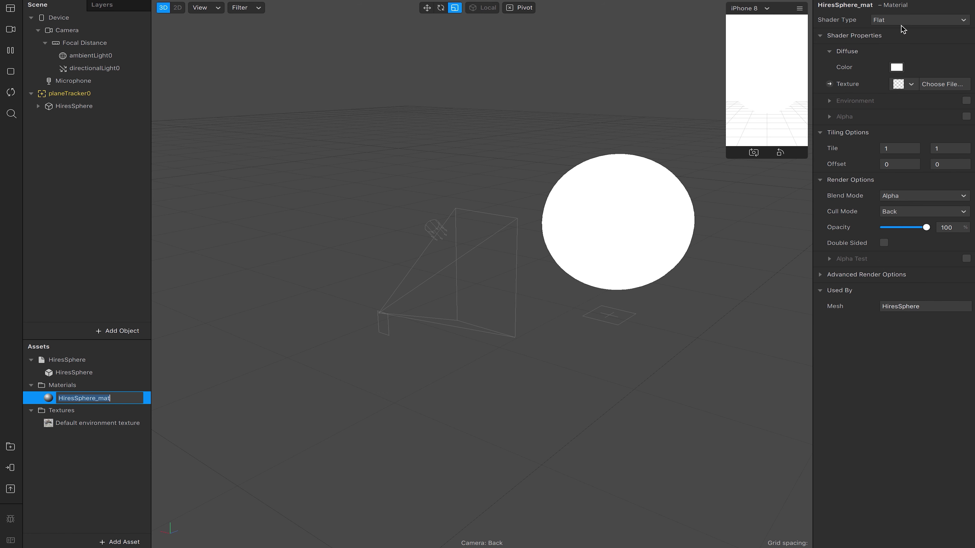
pyautogui.click(900, 22)
pyautogui.click(899, 58)
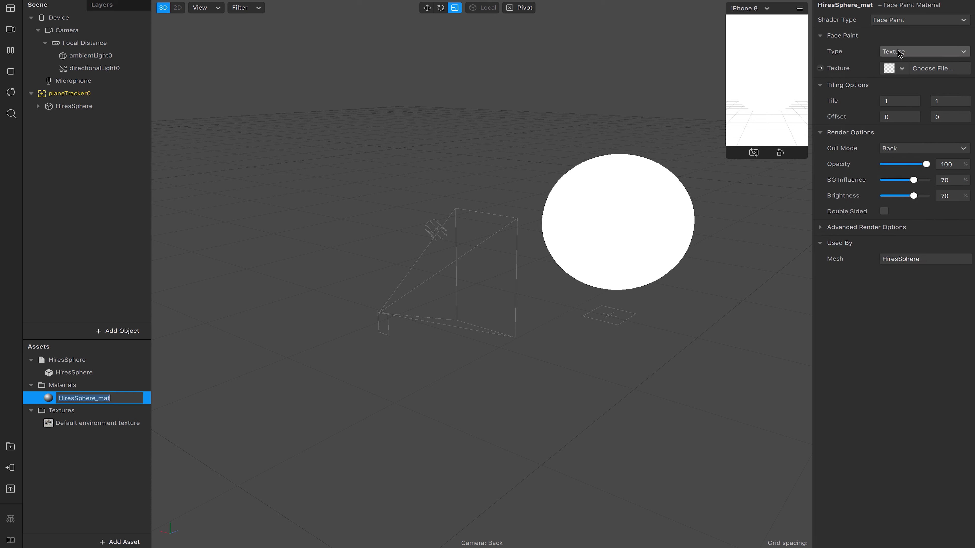
pyautogui.click(900, 23)
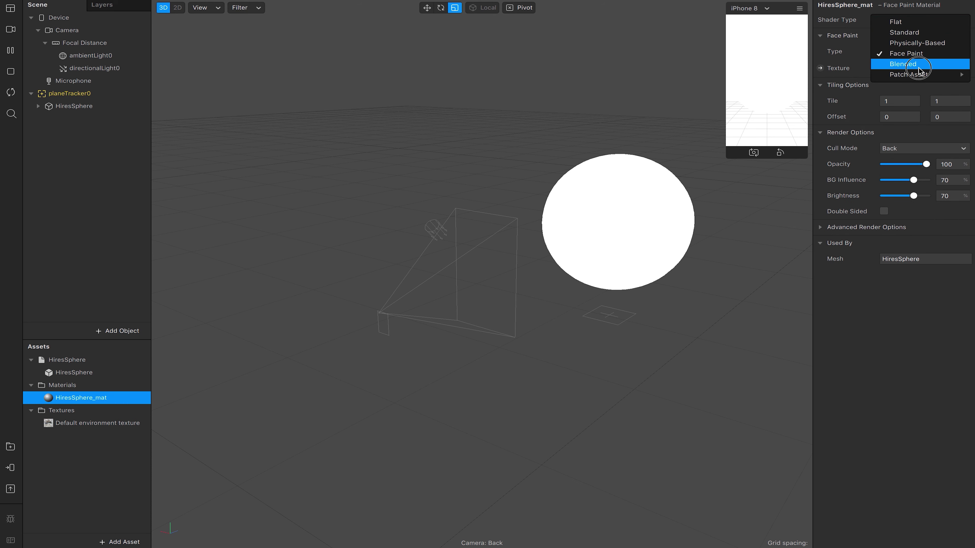
pyautogui.click(907, 63)
# Step: Give HiresSphere_mat Physically-Based shading with Environment on, using the Default environment texture
pyautogui.click(910, 24)
pyautogui.click(915, 42)
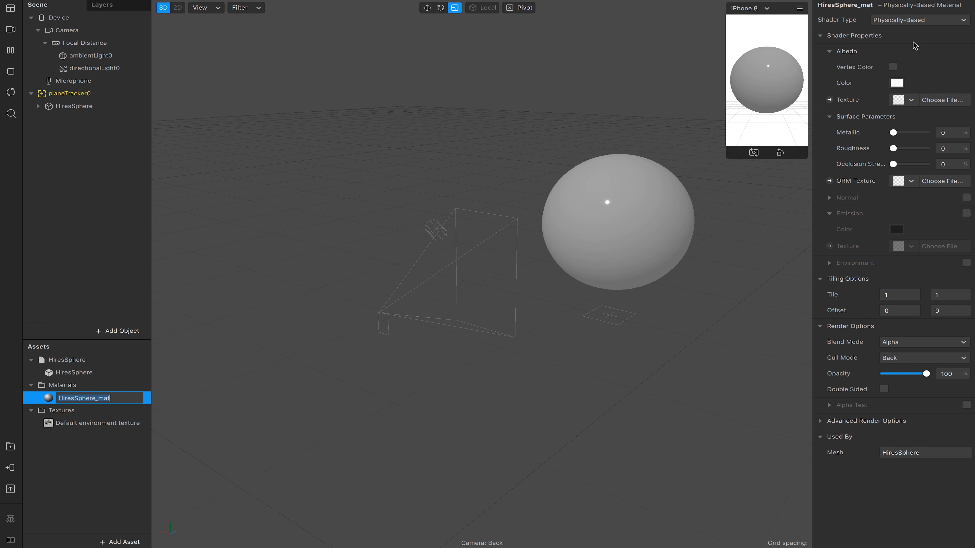
pyautogui.click(965, 262)
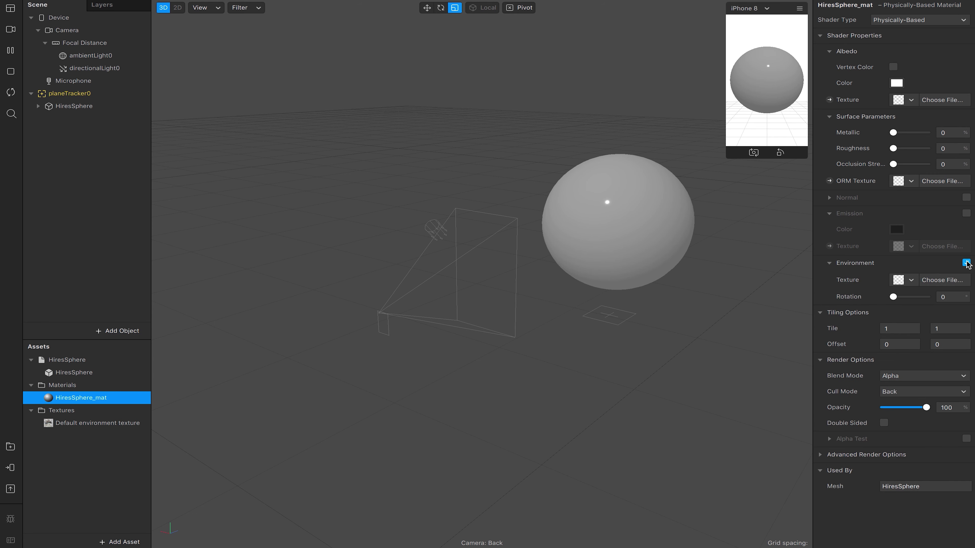
pyautogui.click(900, 282)
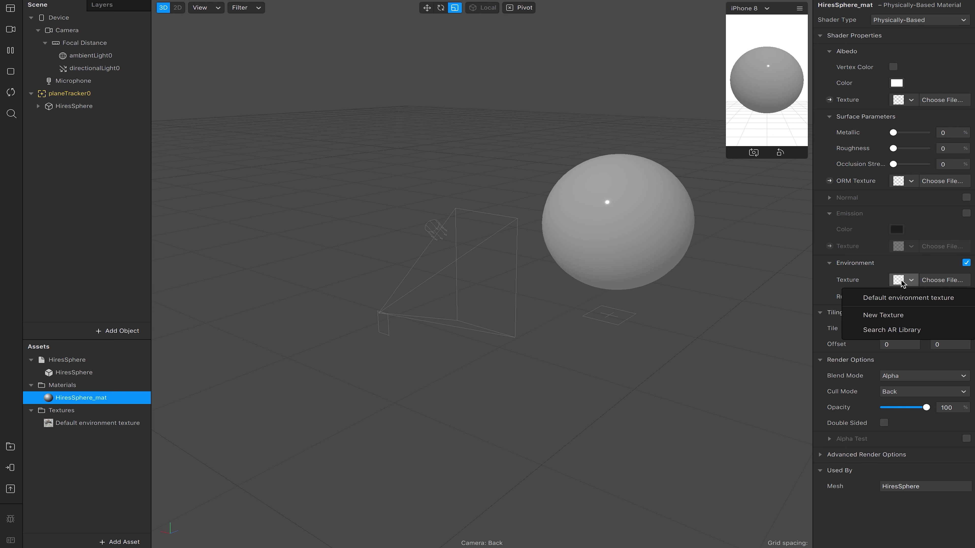
pyautogui.click(890, 299)
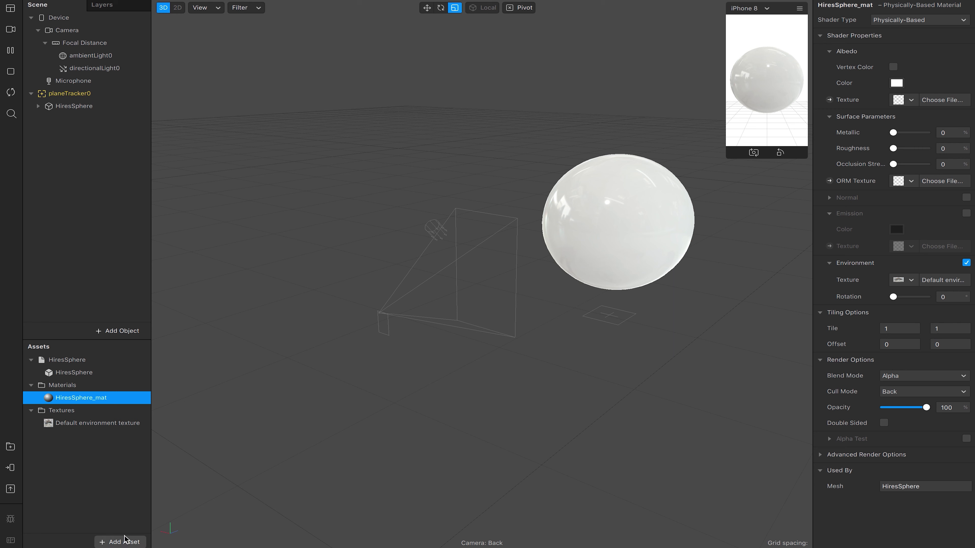
# Step: Import TV Studio A.hdr from the Desktop into the project's textures
pyautogui.click(113, 543)
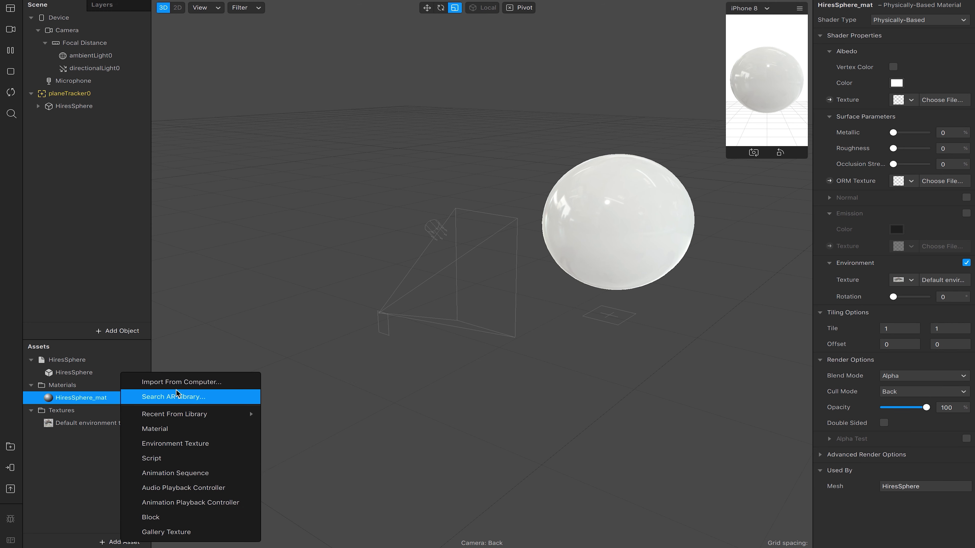
pyautogui.click(178, 388)
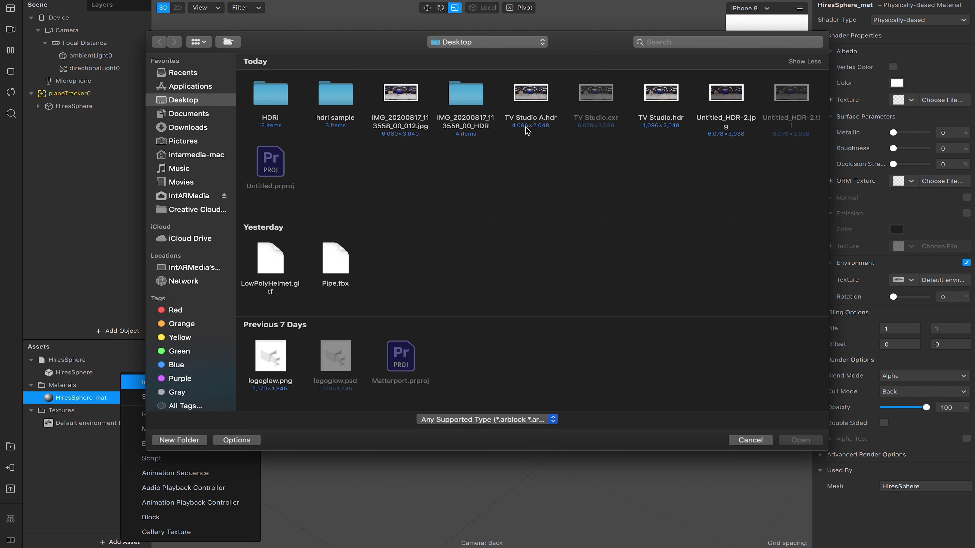
pyautogui.click(515, 98)
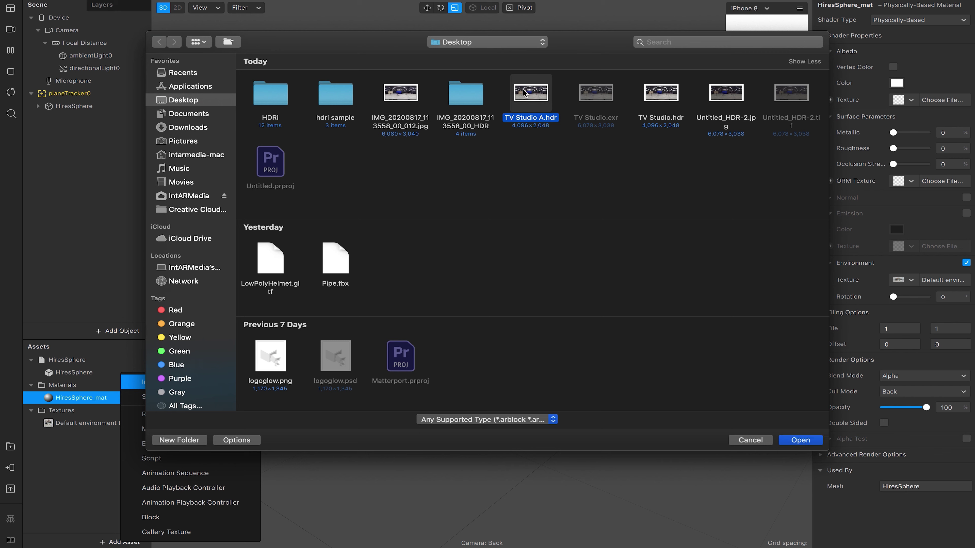
pyautogui.click(794, 442)
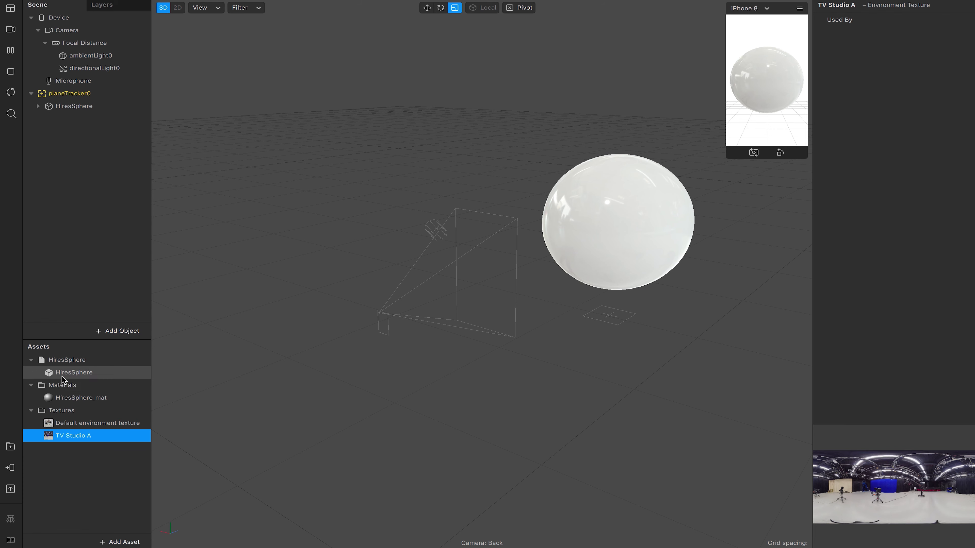
# Step: Change HiresSphere_mat's Environment Texture from Default to TV Studio A
pyautogui.click(70, 398)
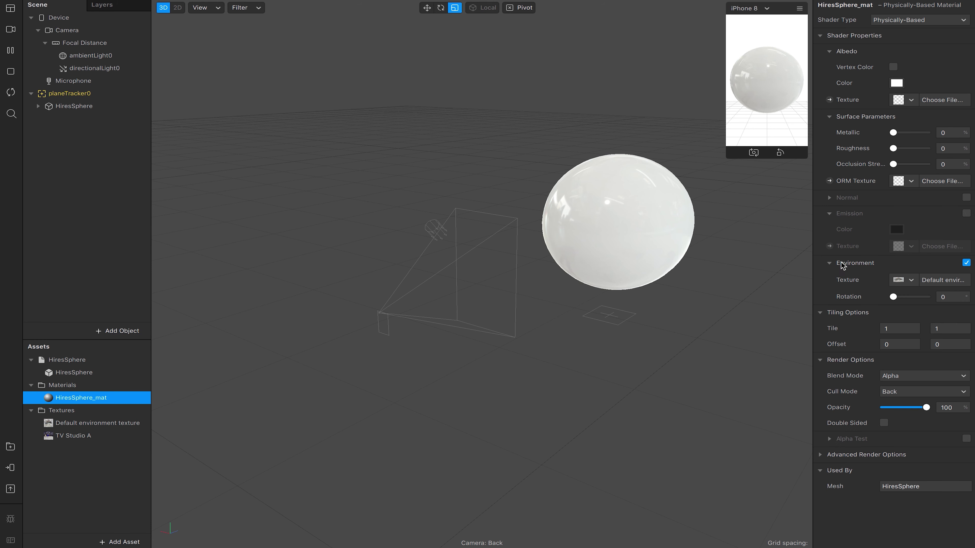
pyautogui.click(905, 278)
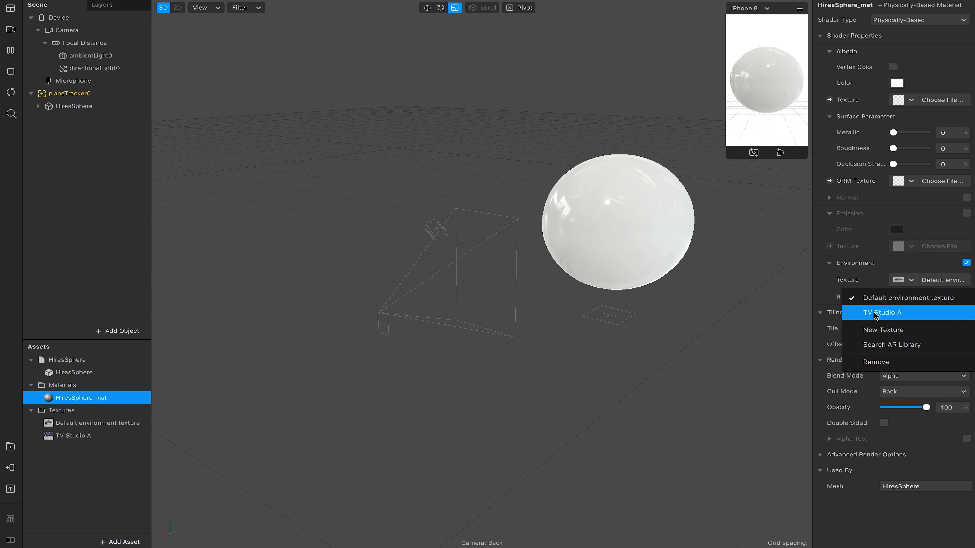
pyautogui.click(876, 313)
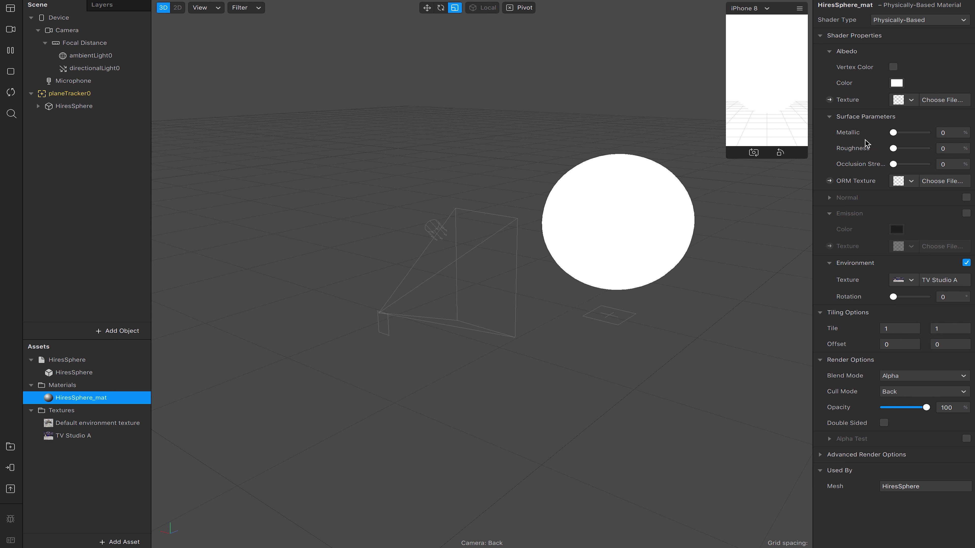
# Step: Set Metallic to 100 and Roughness to 44, then try the occlusion strength slider
pyautogui.moveTo(894, 133); pyautogui.dragTo(937, 136)
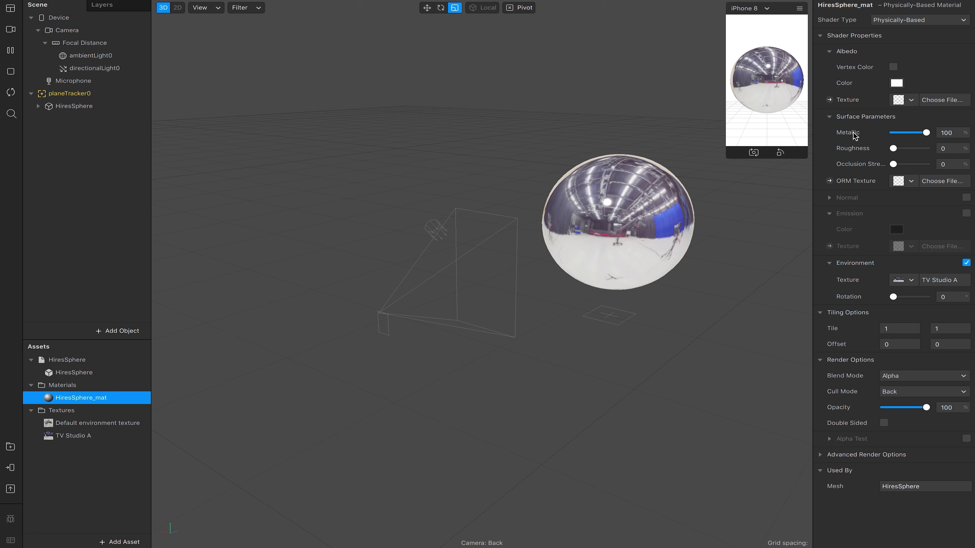
pyautogui.moveTo(893, 149); pyautogui.dragTo(910, 152)
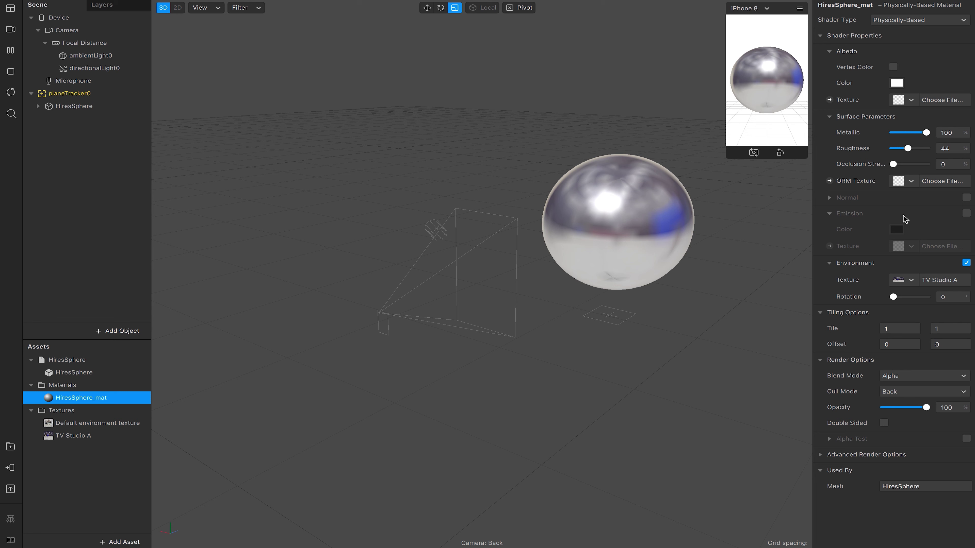
pyautogui.moveTo(893, 164)
pyautogui.mouseDown()
pyautogui.moveTo(919, 165)
pyautogui.moveTo(893, 164)
pyautogui.mouseUp()
# Step: Choose EetEliWWAAAL3In.jpg from the Desktop as HiresSphere_mat's albedo texture
pyautogui.click(905, 100)
pyautogui.click(939, 101)
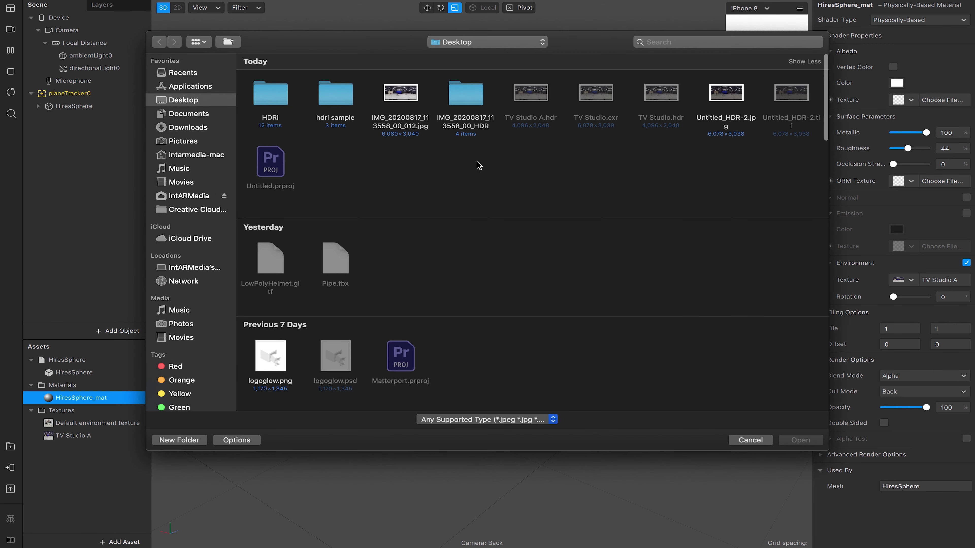
pyautogui.scroll(-5, 411, 168)
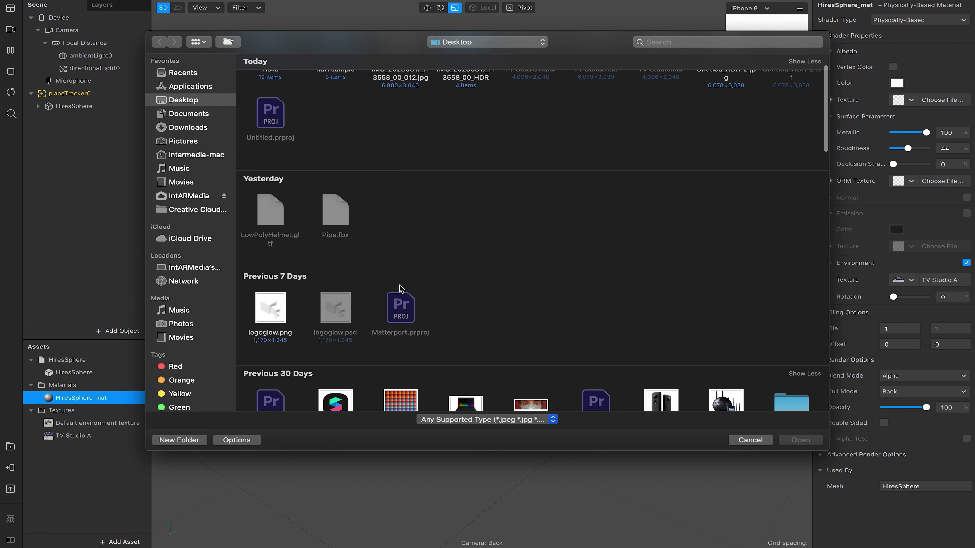
pyautogui.scroll(-3, 519, 285)
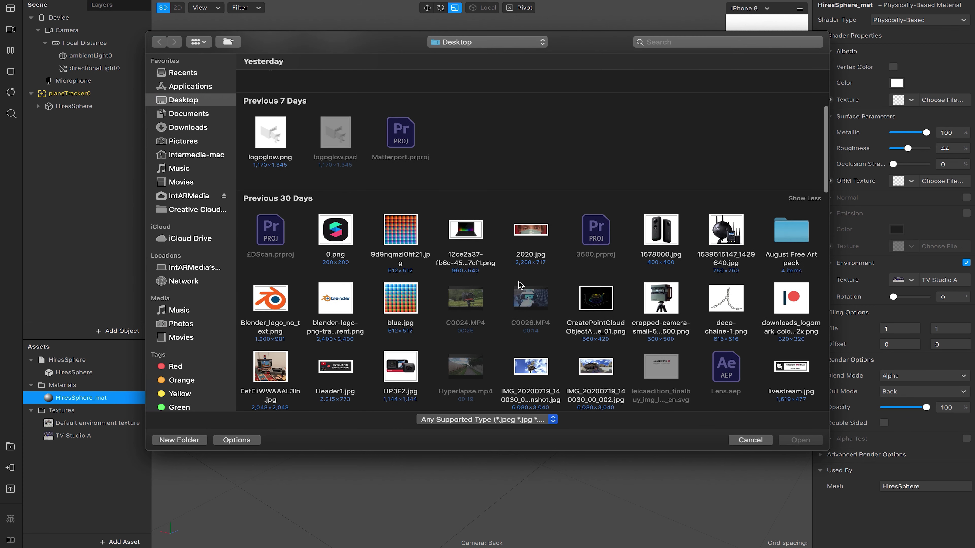
pyautogui.doubleClick(270, 367)
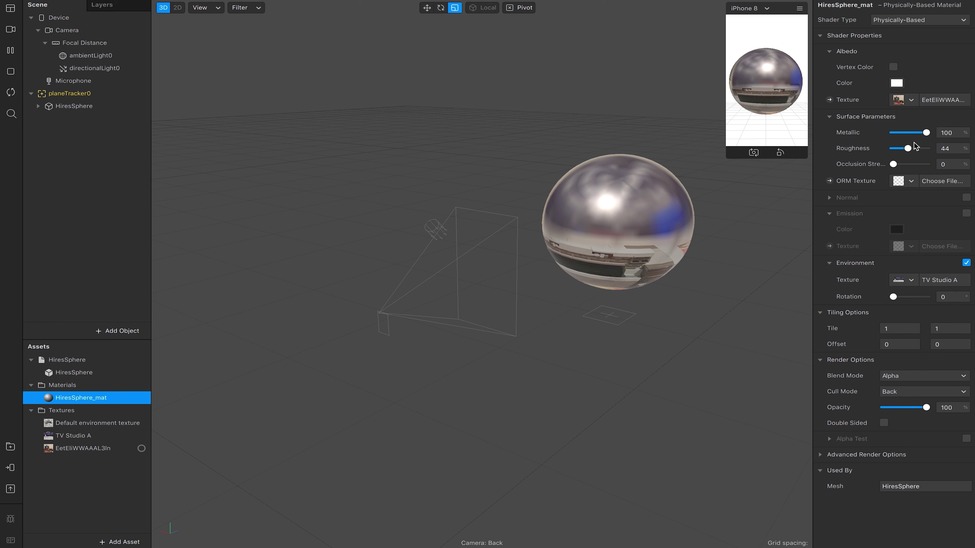
# Step: Nudge the sphere's roughness up and rotate its environment reflection back and forth
pyautogui.click(908, 150)
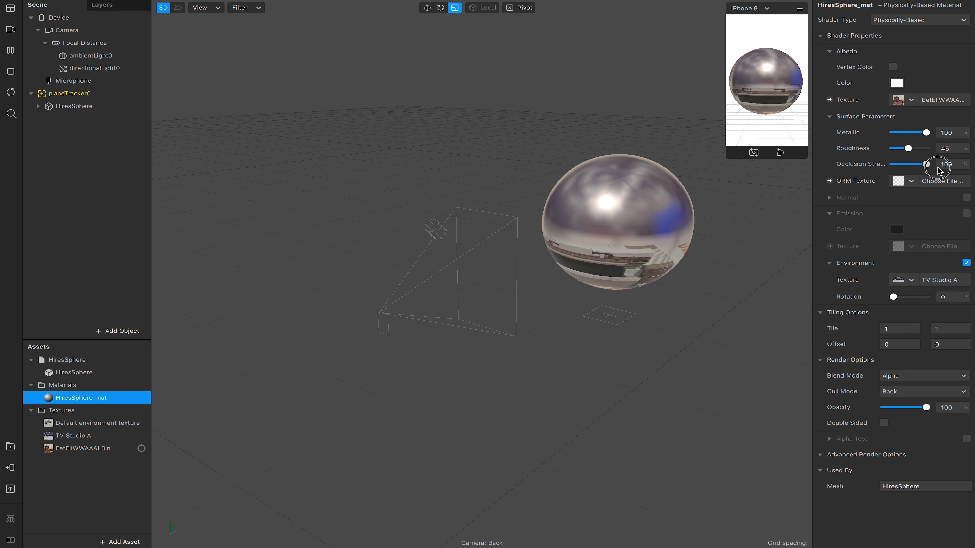
pyautogui.moveTo(896, 298); pyautogui.dragTo(901, 302)
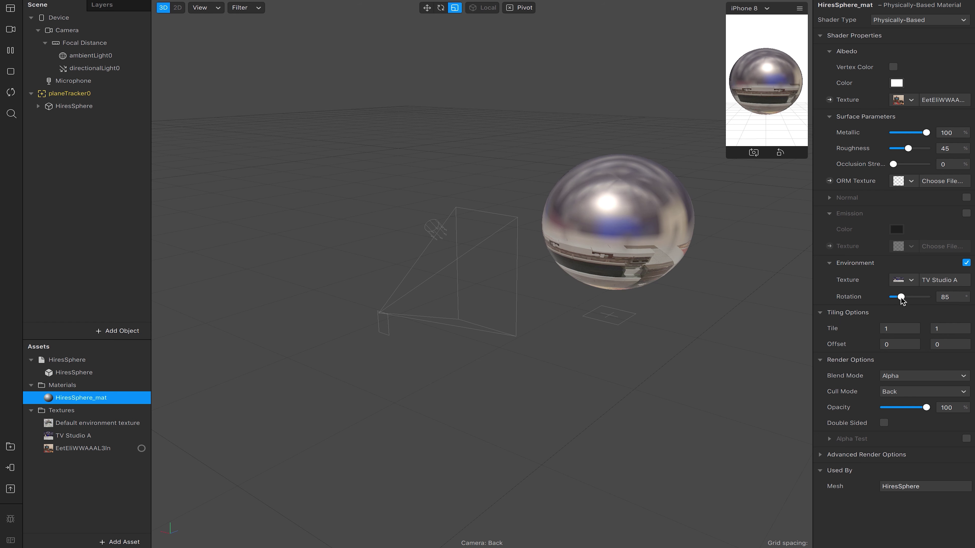
pyautogui.moveTo(901, 299)
pyautogui.mouseDown()
pyautogui.moveTo(918, 300)
pyautogui.moveTo(898, 299)
pyautogui.mouseUp()
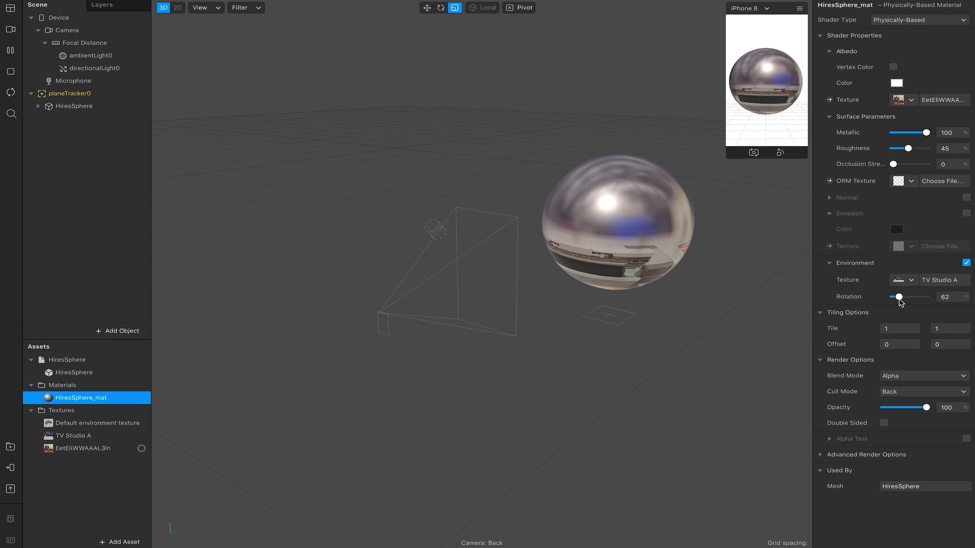
# Step: Remove the albedo texture from the sphere material and rotate the environment reflection to 143
pyautogui.click(911, 100)
pyautogui.click(881, 168)
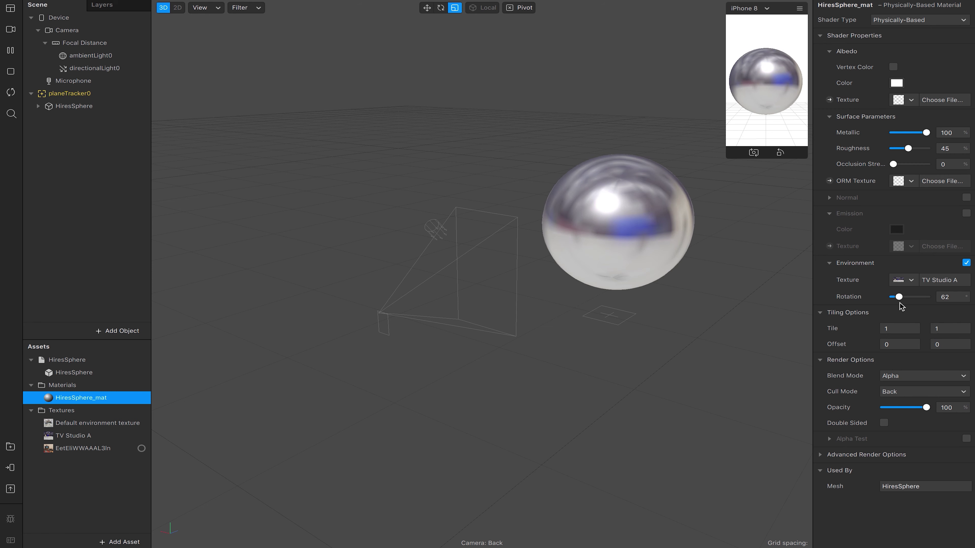
pyautogui.moveTo(900, 302)
pyautogui.mouseDown()
pyautogui.moveTo(927, 301)
pyautogui.moveTo(909, 303)
pyautogui.mouseUp()
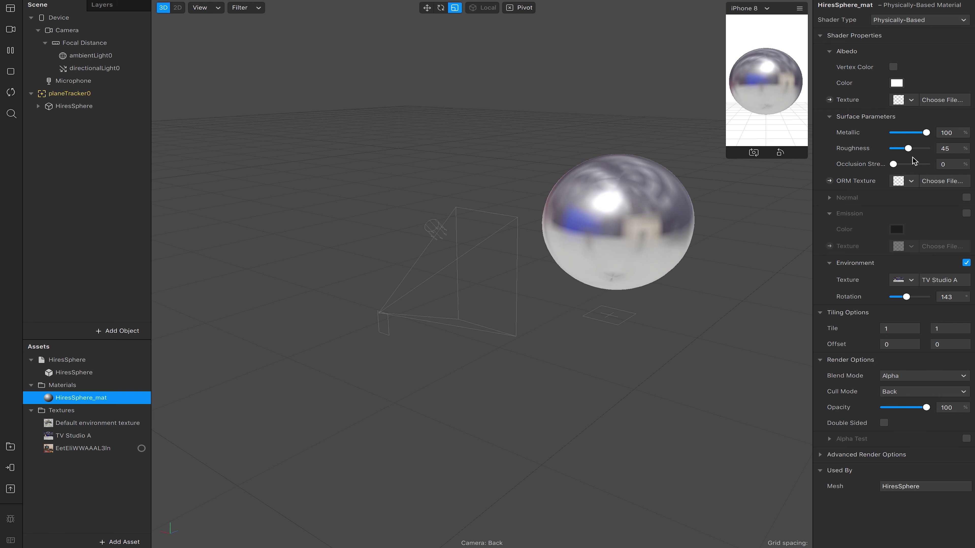
pyautogui.moveTo(910, 152)
pyautogui.mouseDown()
pyautogui.moveTo(929, 150)
pyautogui.moveTo(892, 157)
pyautogui.mouseUp()
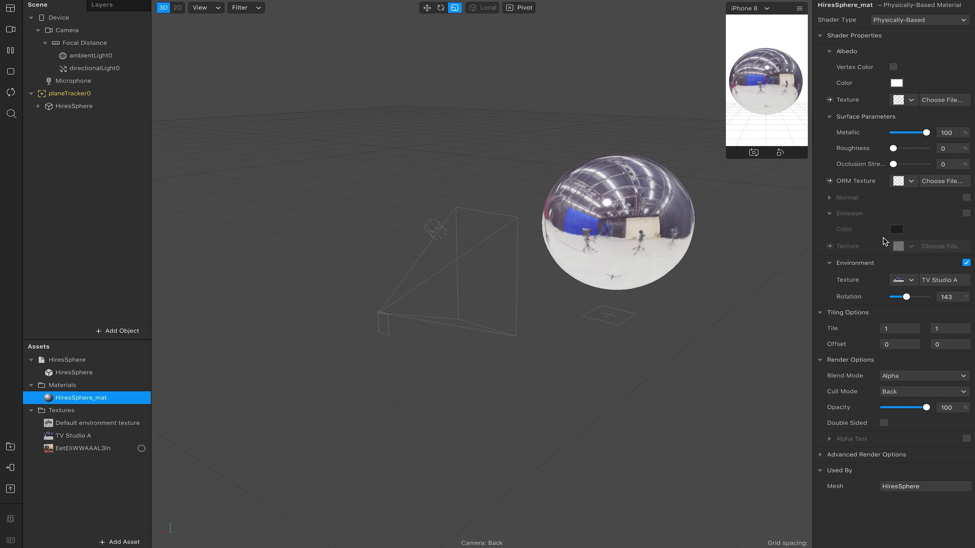
# Step: Rotate the environment reflection to 158 and lower Metallic to 67
pyautogui.moveTo(904, 304); pyautogui.dragTo(908, 304)
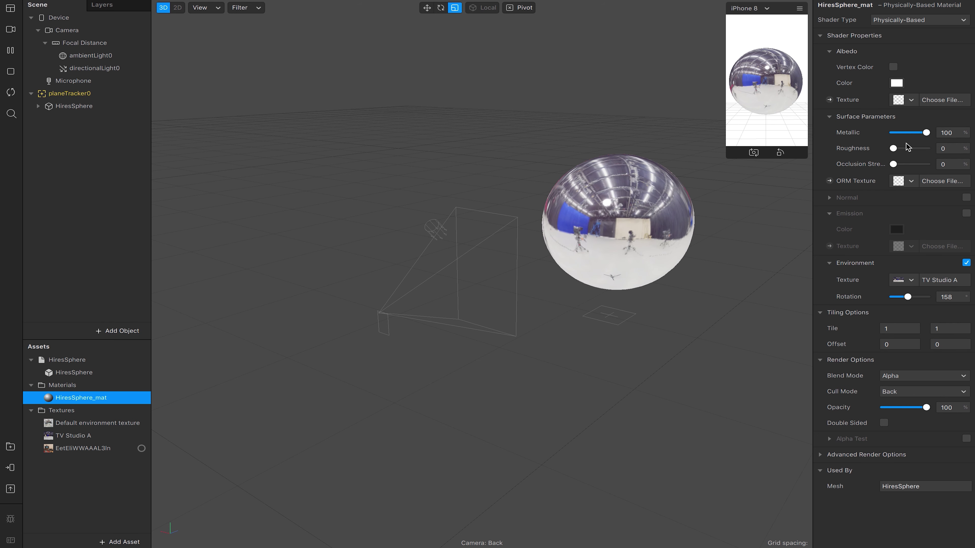
pyautogui.moveTo(925, 132)
pyautogui.mouseDown()
pyautogui.moveTo(893, 132)
pyautogui.moveTo(894, 150)
pyautogui.moveTo(926, 149)
pyautogui.moveTo(904, 133)
pyautogui.moveTo(917, 134)
pyautogui.mouseUp()
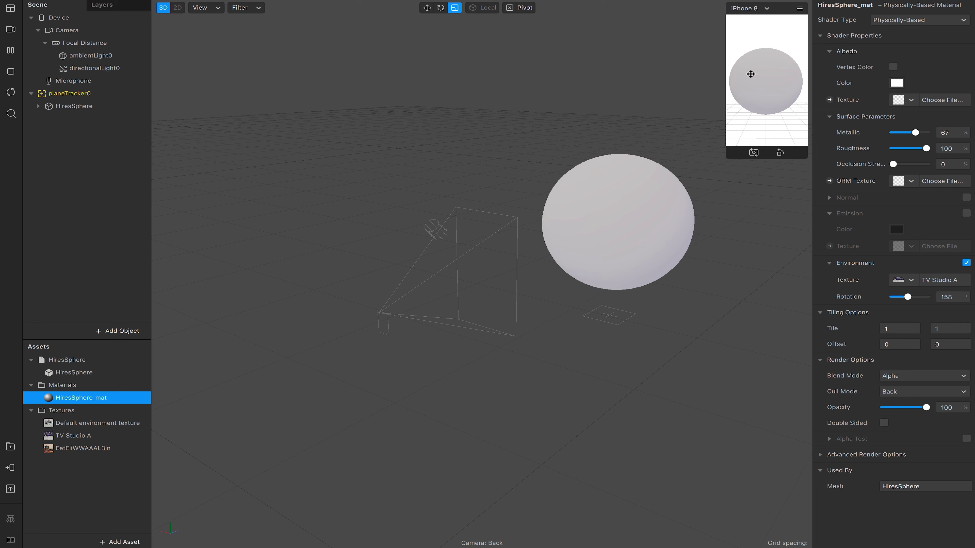
# Step: Raise HiresSphere_mat's Metallic to 91, then bring it down to 79
pyautogui.click(923, 133)
pyautogui.moveTo(923, 134); pyautogui.dragTo(905, 149)
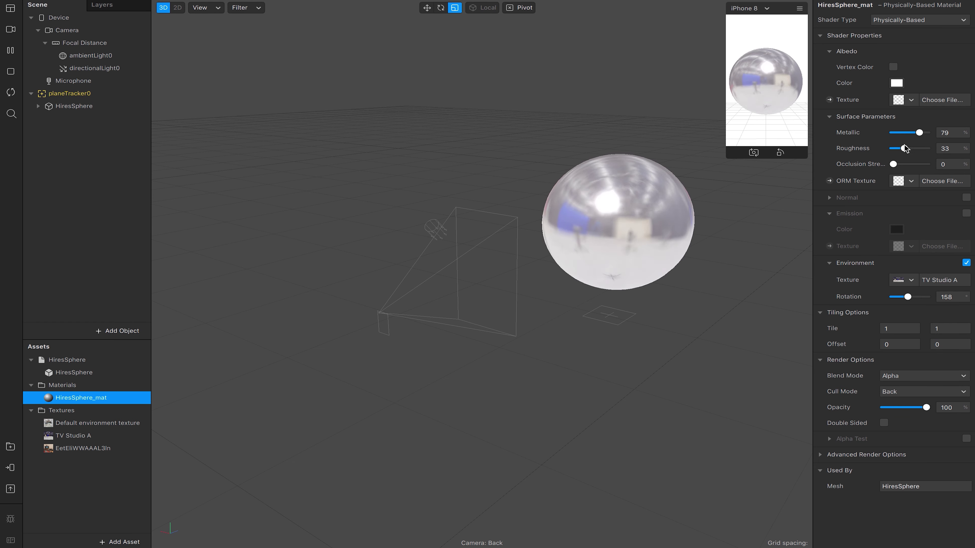